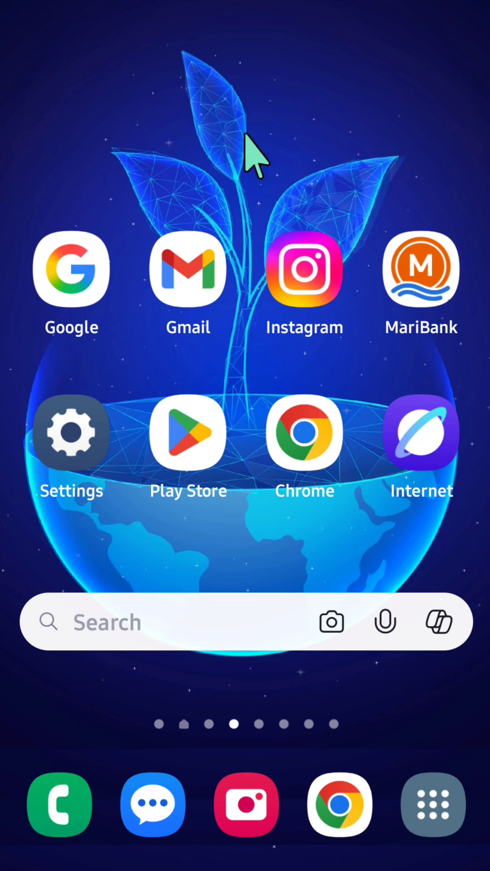
Step: Launch Gmail and bring up the navigation drawer of mail folders and labels
click(190, 273)
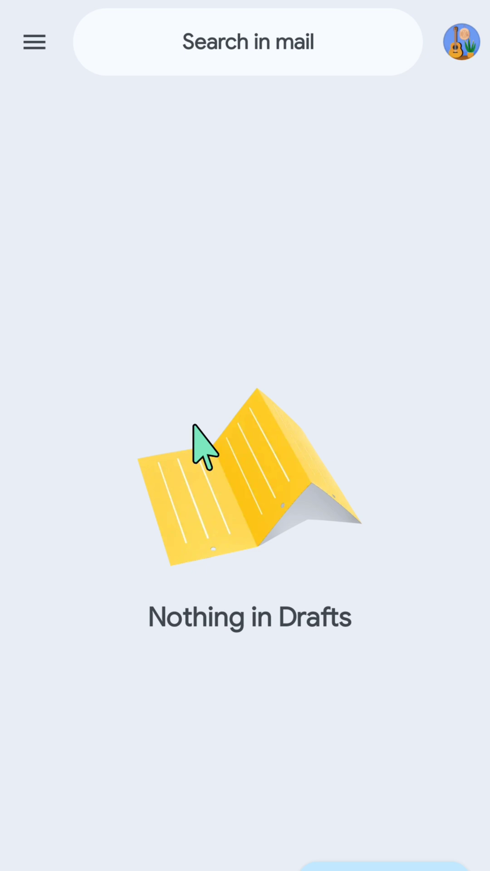
click(35, 43)
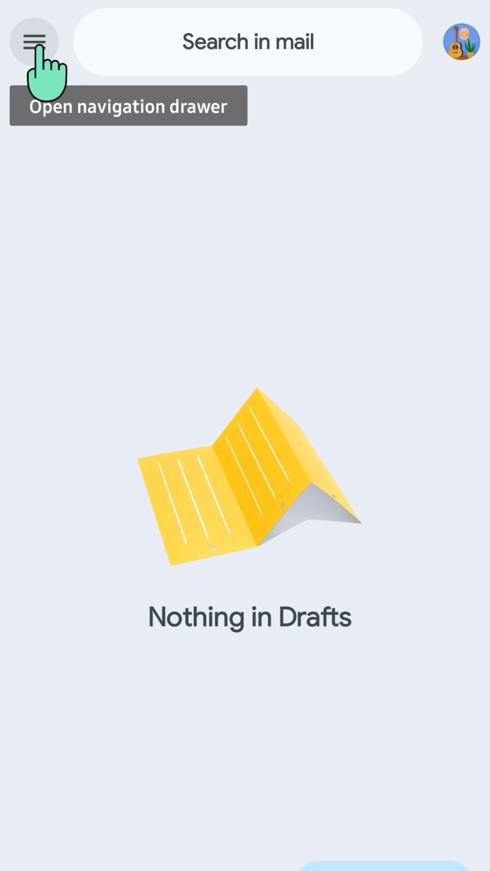
click(35, 43)
scroll(109, 408, down, 3)
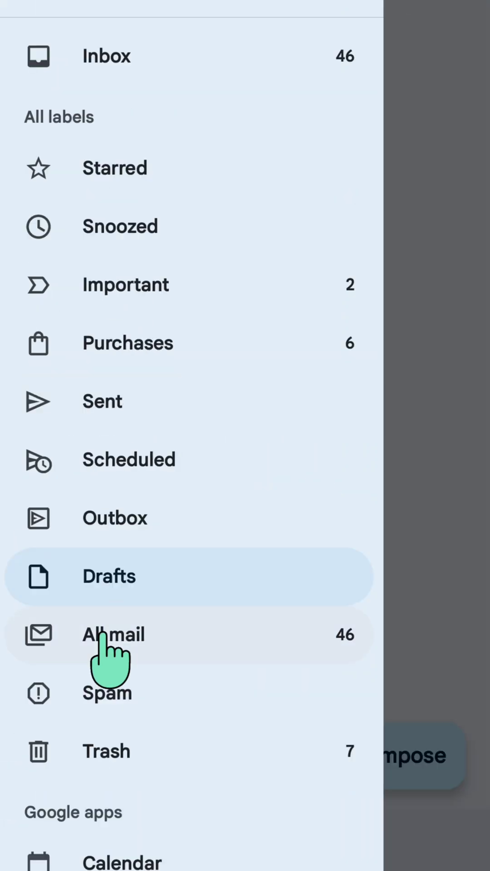
scroll(111, 656, down, 3)
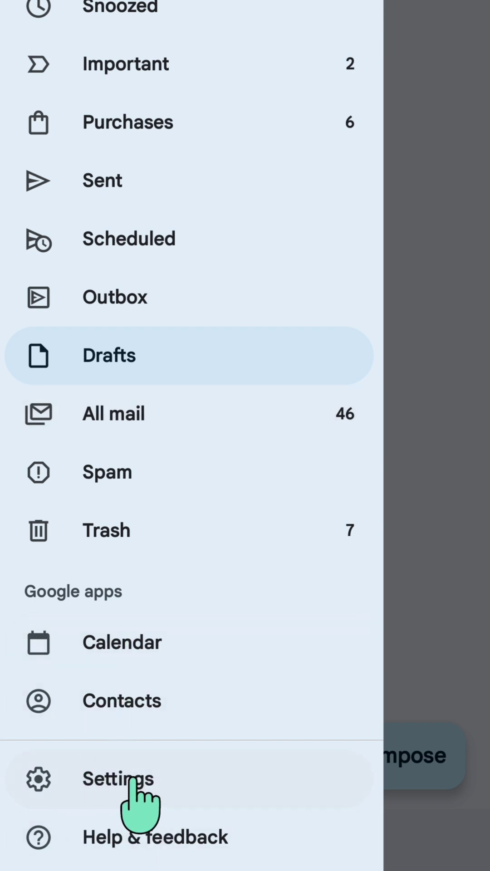
Step: Go to Gmail Settings and into the account's settings page
click(134, 779)
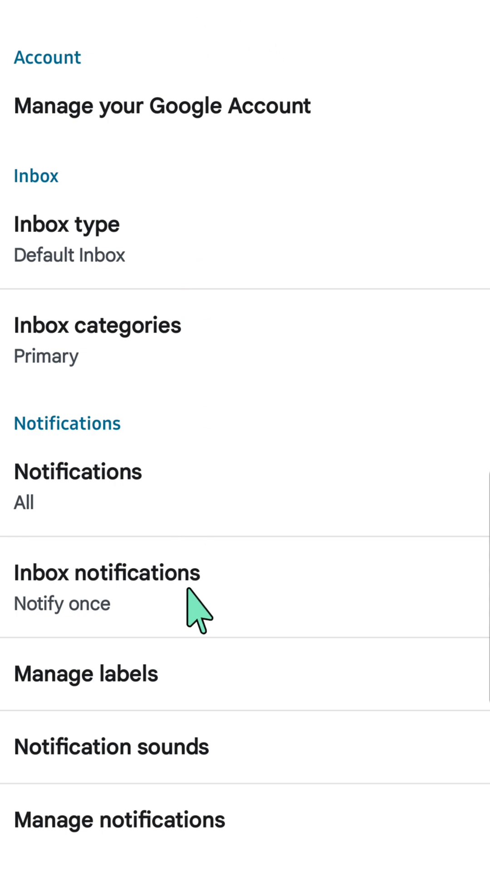
scroll(197, 609, down, 10)
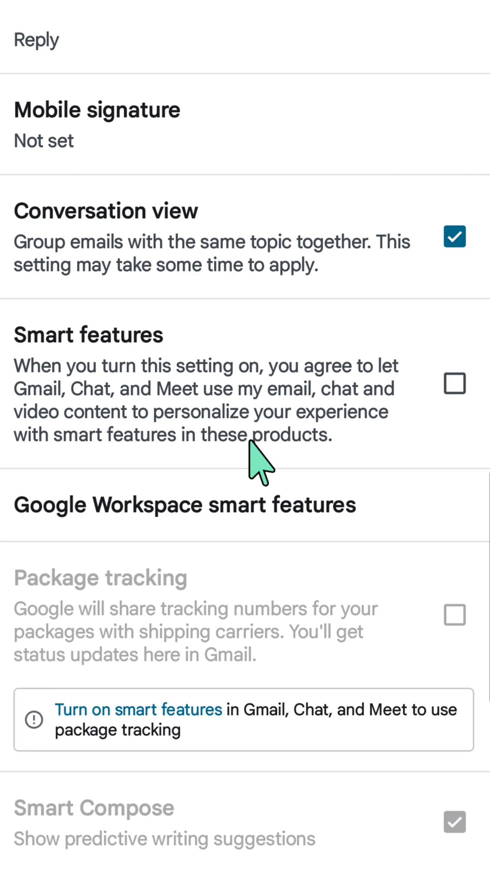
Step: Toggle the Smart features checkbox on and off twice, leaving it unchecked
click(454, 385)
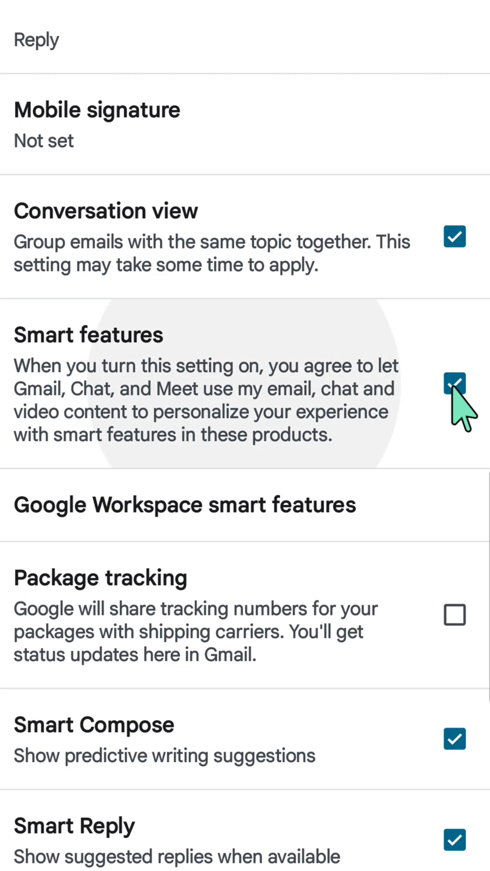
click(455, 384)
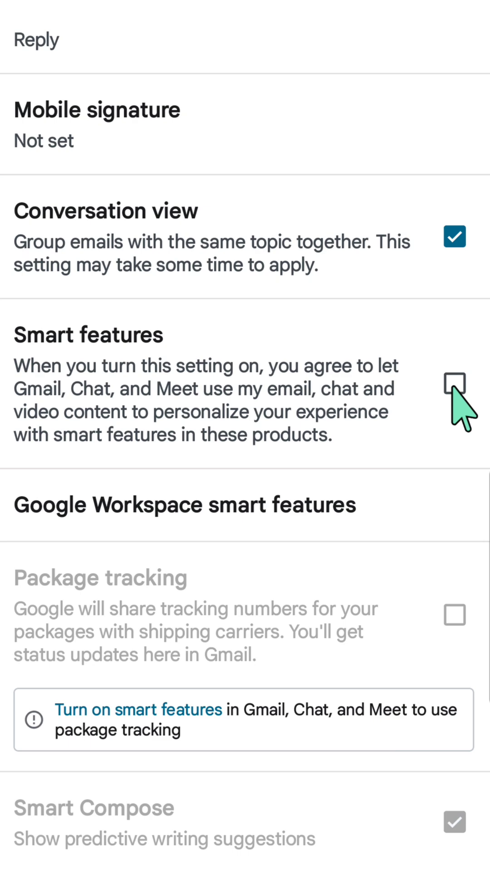
click(454, 385)
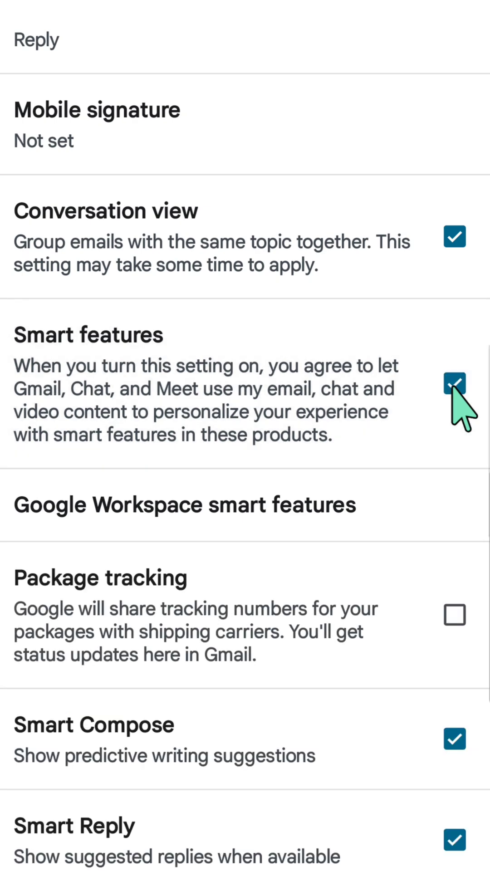
click(454, 384)
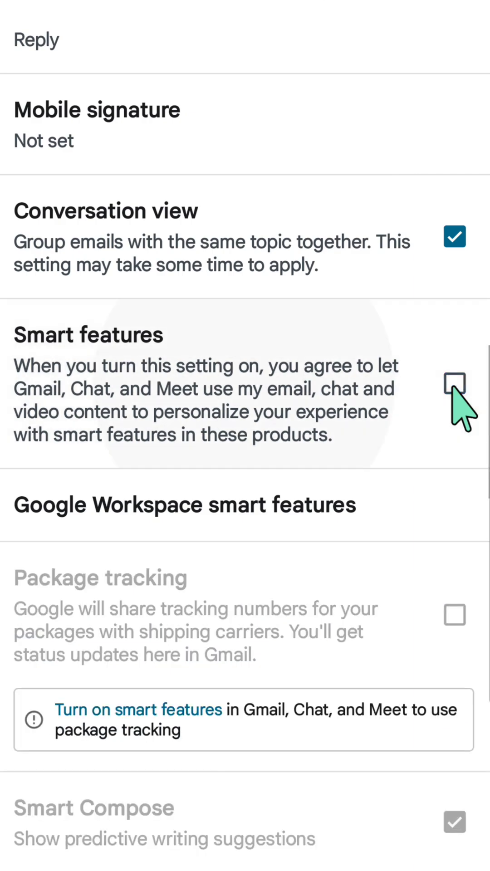